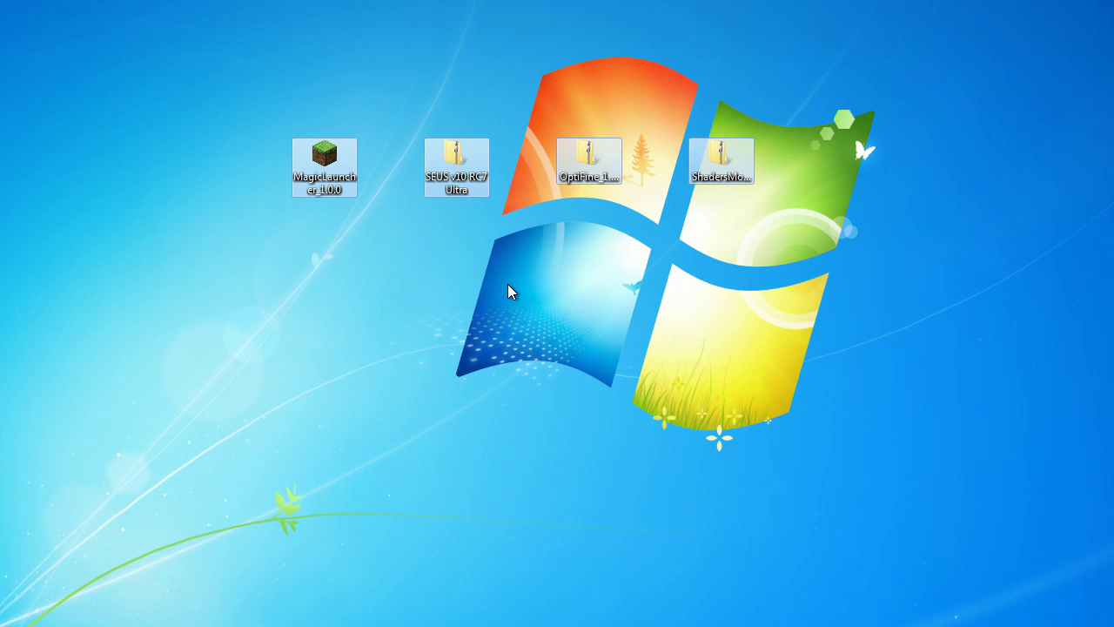
pyautogui.click(445, 167)
pyautogui.moveTo(405, 102); pyautogui.dragTo(503, 230)
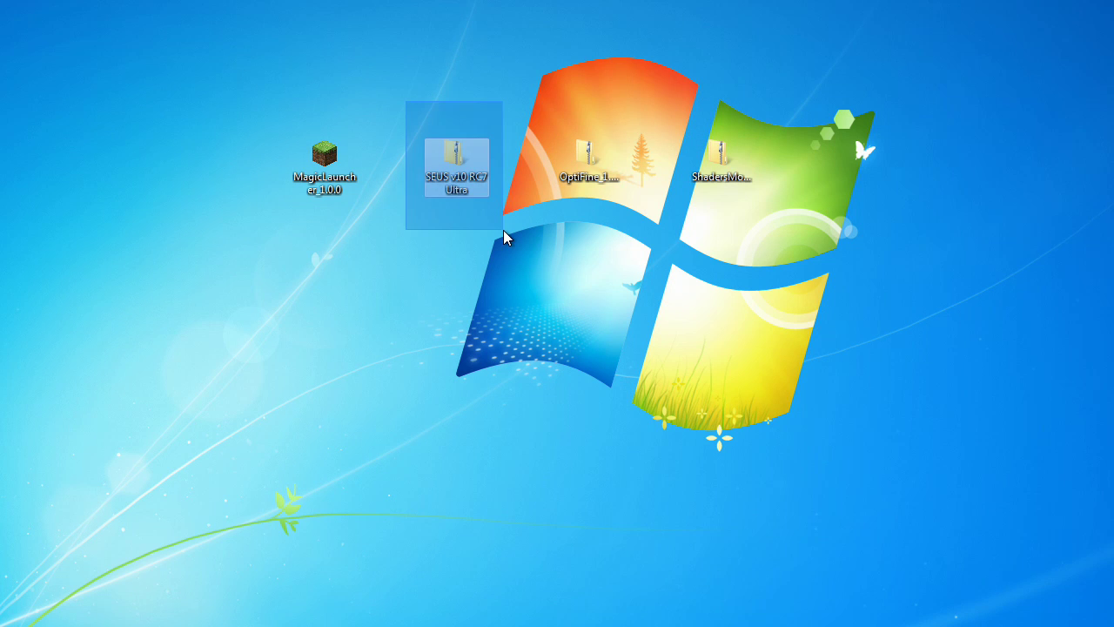
pyautogui.click(475, 230)
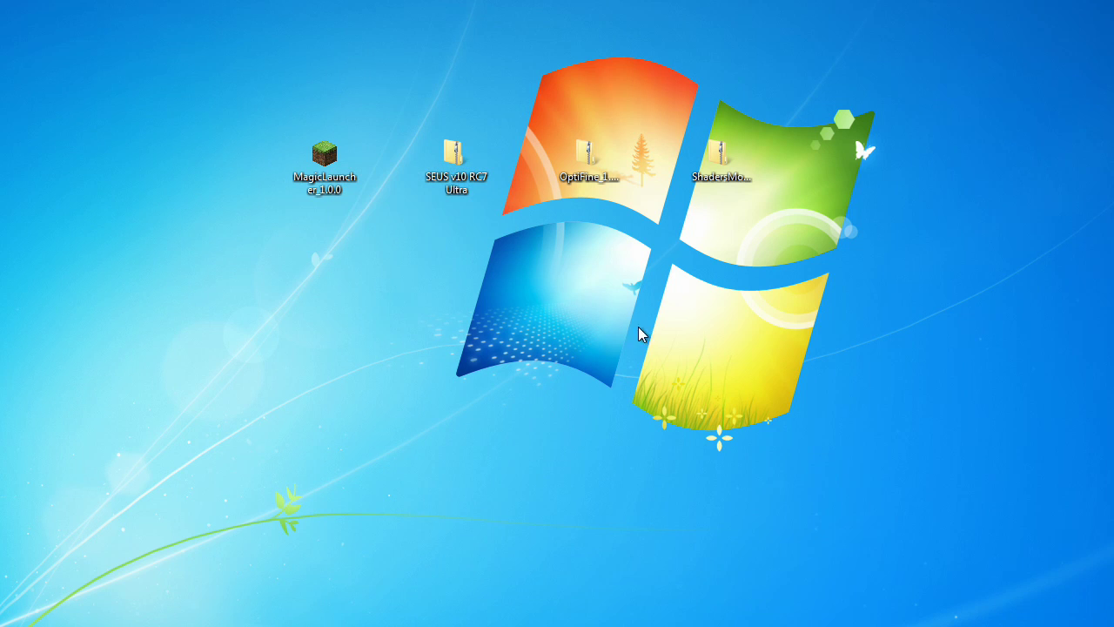
pyautogui.moveTo(559, 89); pyautogui.dragTo(641, 199)
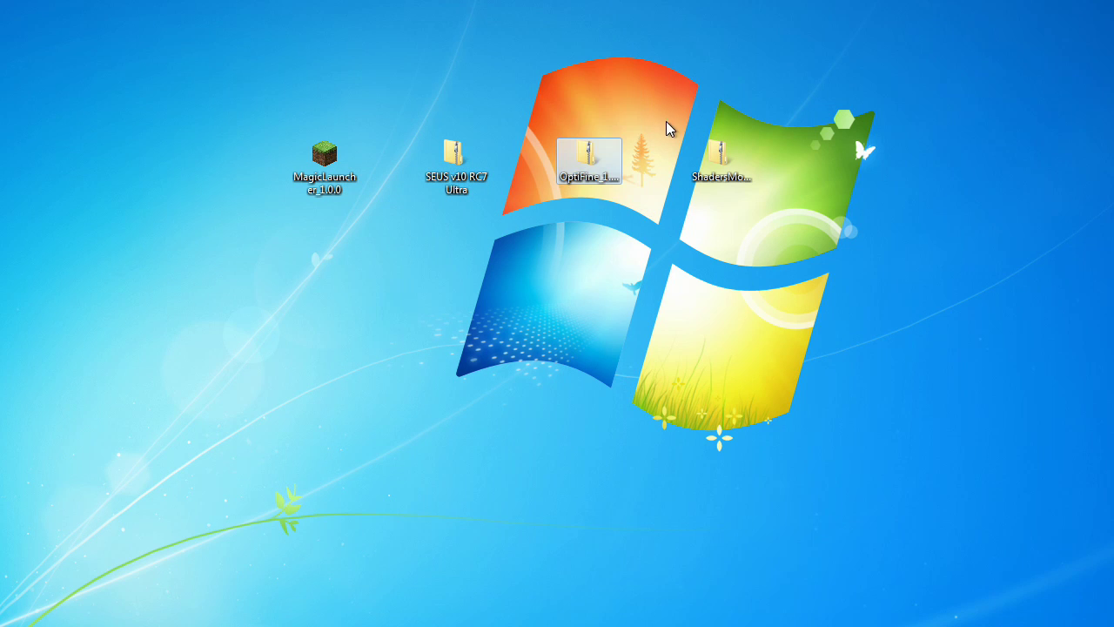
pyautogui.moveTo(665, 106); pyautogui.dragTo(778, 251)
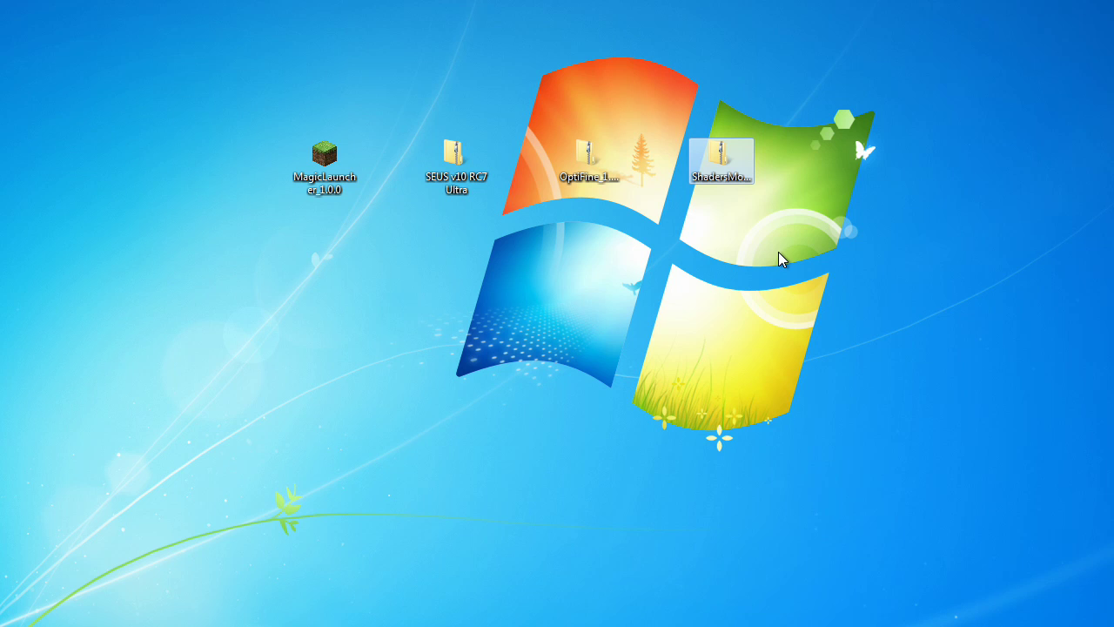
pyautogui.moveTo(398, 71); pyautogui.dragTo(504, 258)
pyautogui.click(490, 258)
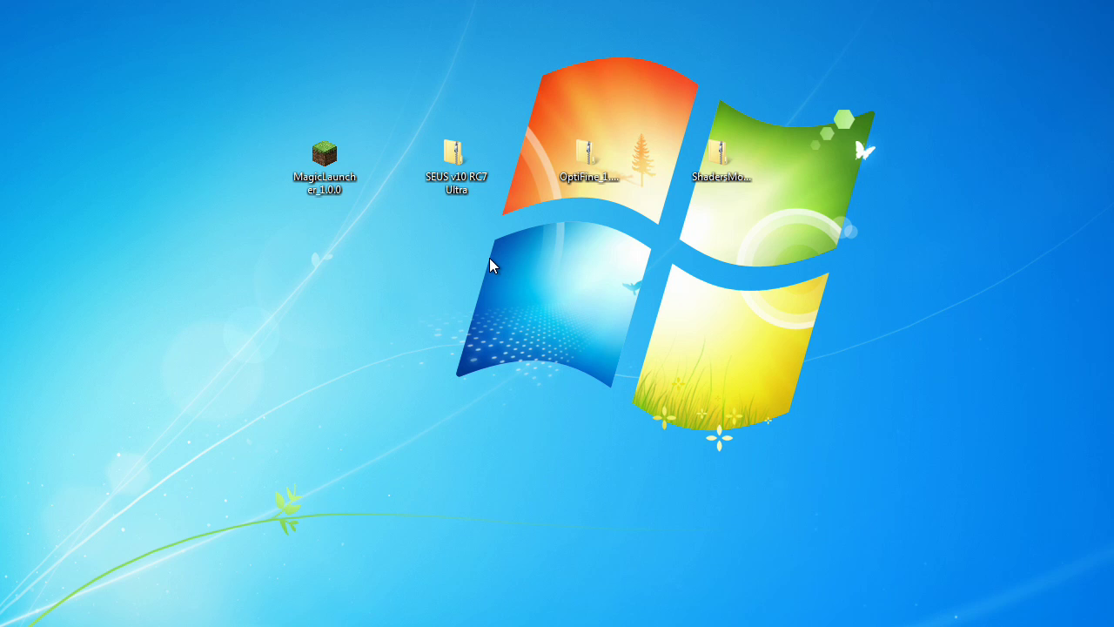
pyautogui.click(723, 163)
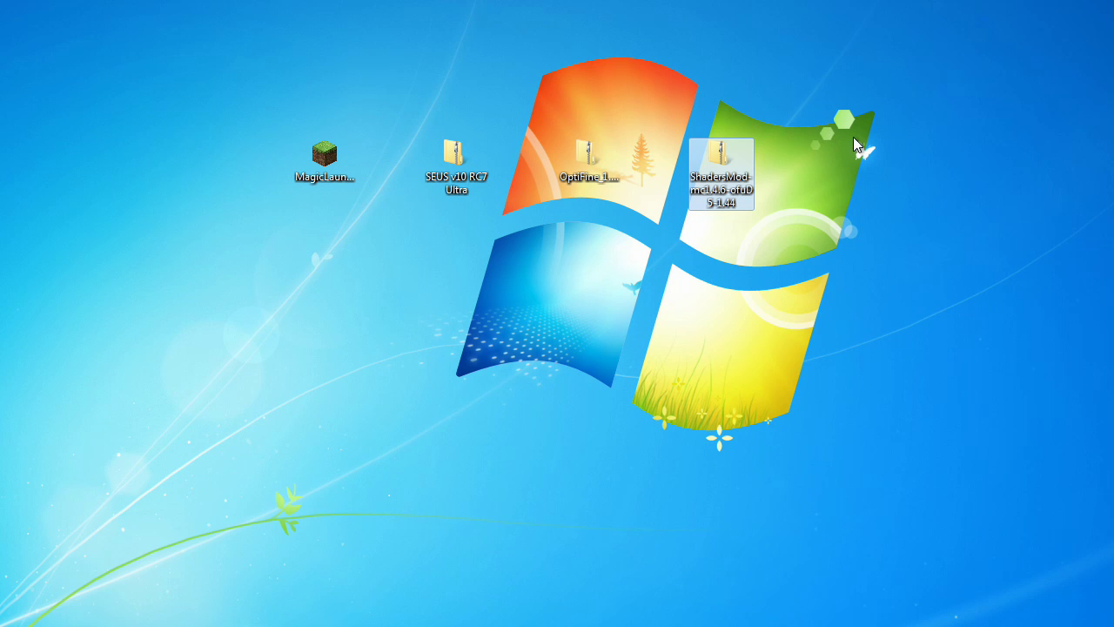
pyautogui.moveTo(829, 131); pyautogui.dragTo(716, 233)
pyautogui.click(601, 165)
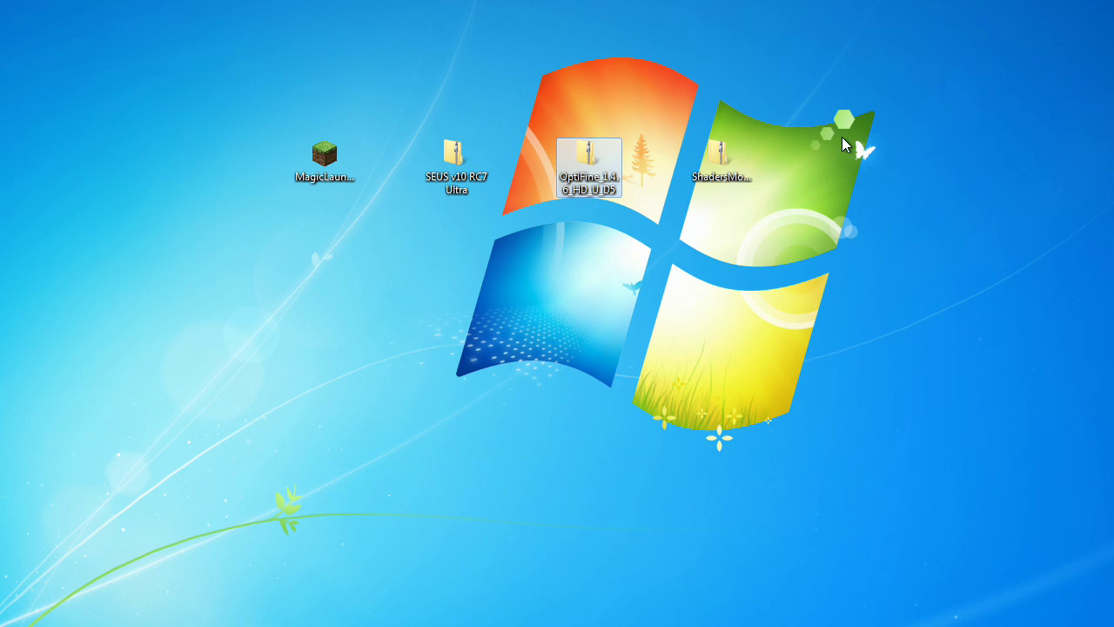
pyautogui.moveTo(876, 121); pyautogui.dragTo(500, 234)
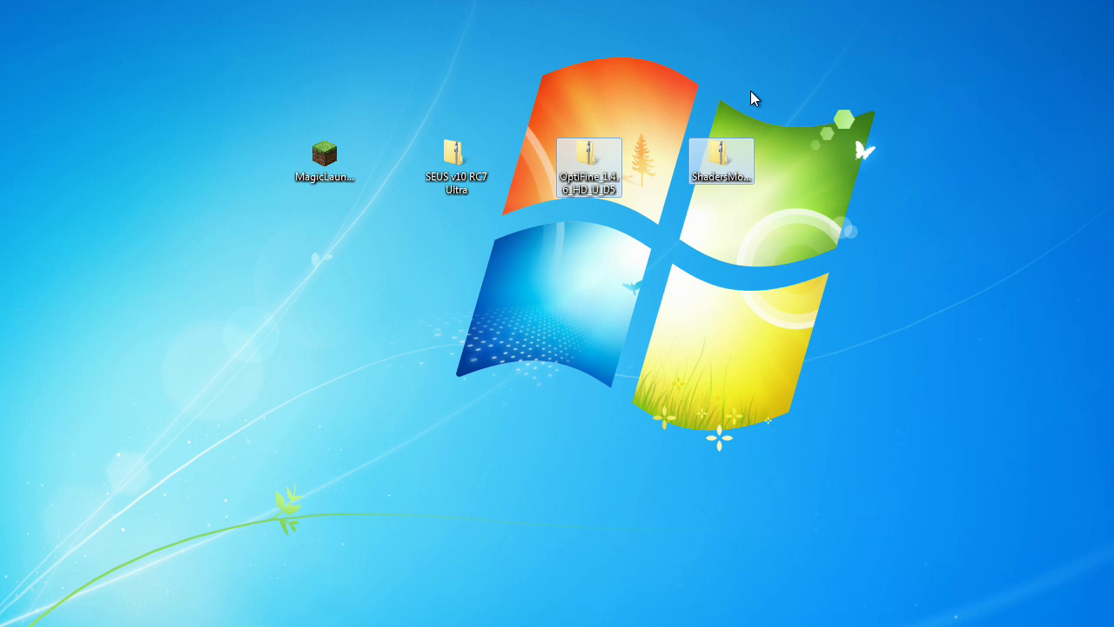
pyautogui.click(596, 175)
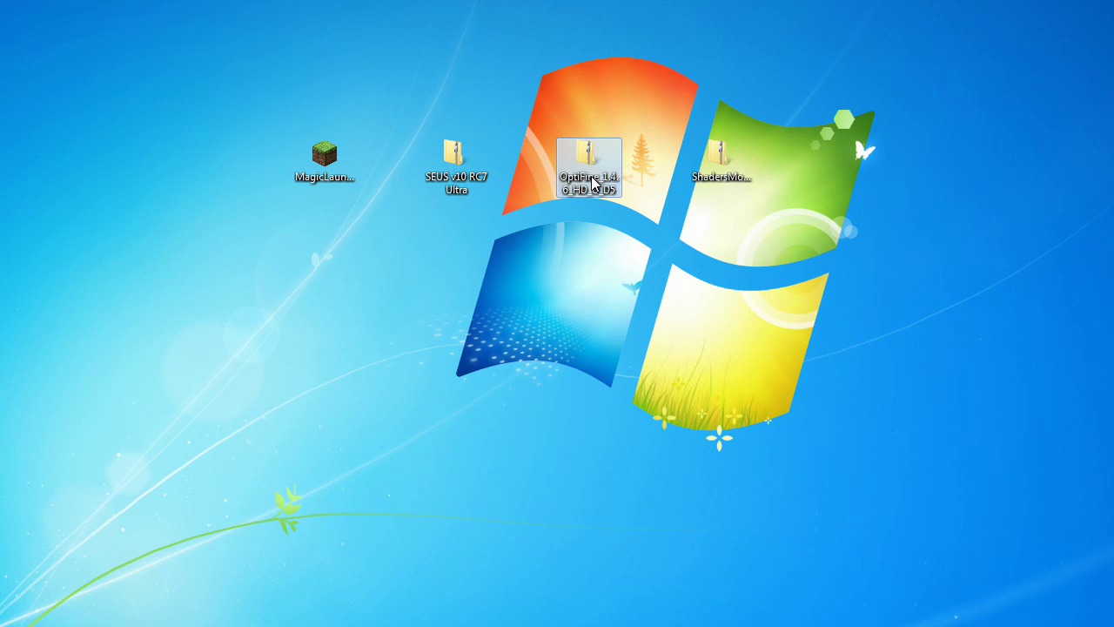
pyautogui.click(736, 156)
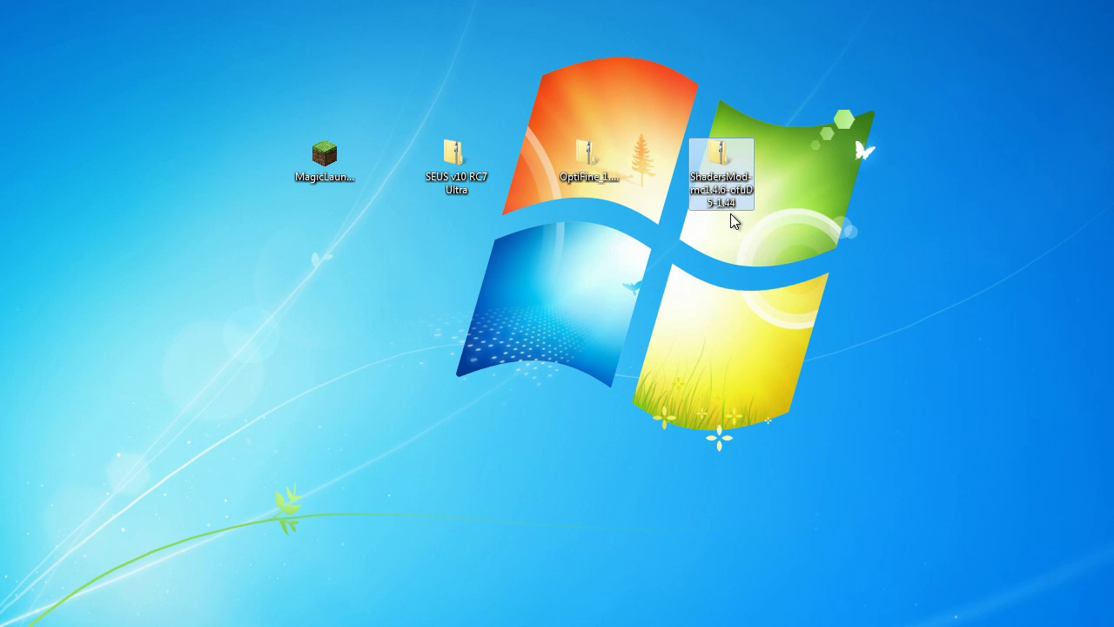
pyautogui.click(763, 266)
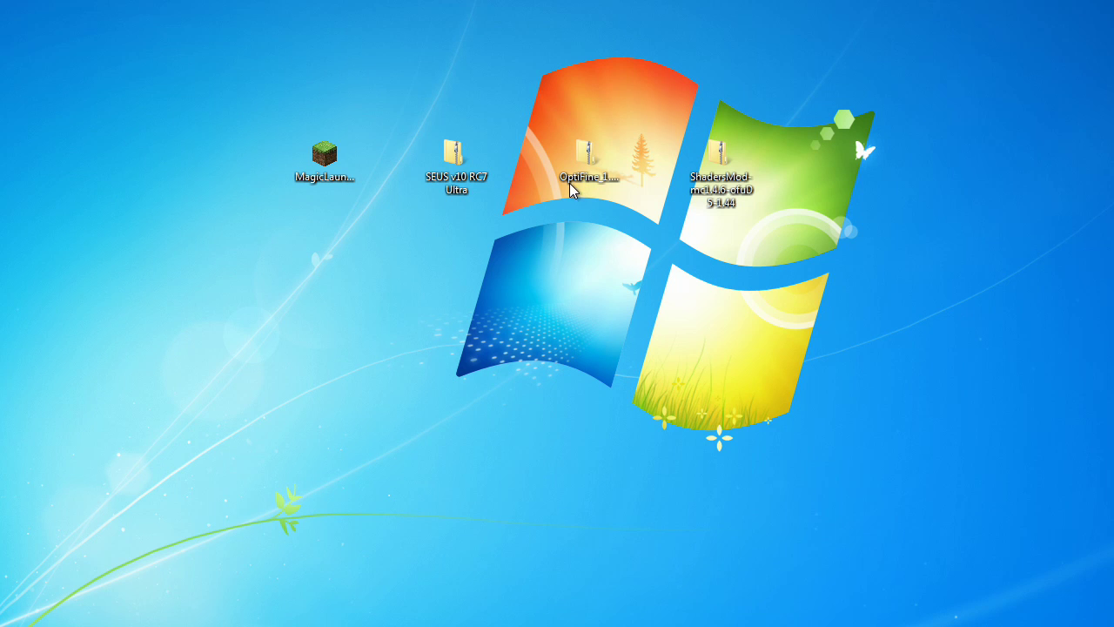
# Run MagicLauncher_1.0.0 from the desktop, allowing the unverified publisher, and open the setup of the Default configuration
pyautogui.doubleClick(324, 157)
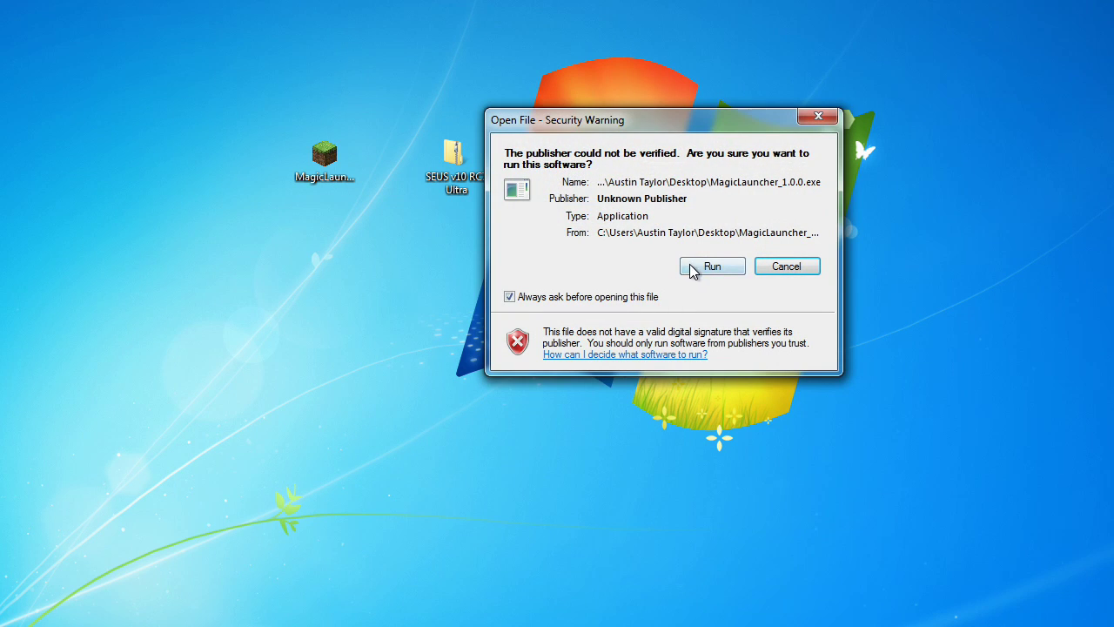
pyautogui.click(697, 267)
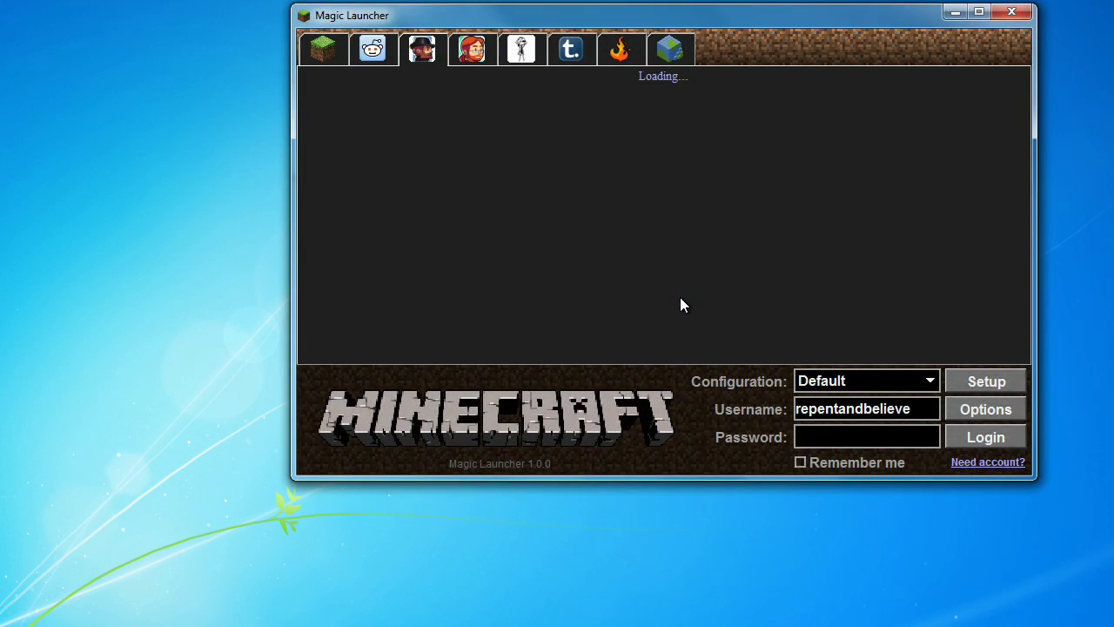
pyautogui.moveTo(712, 22); pyautogui.dragTo(551, 27)
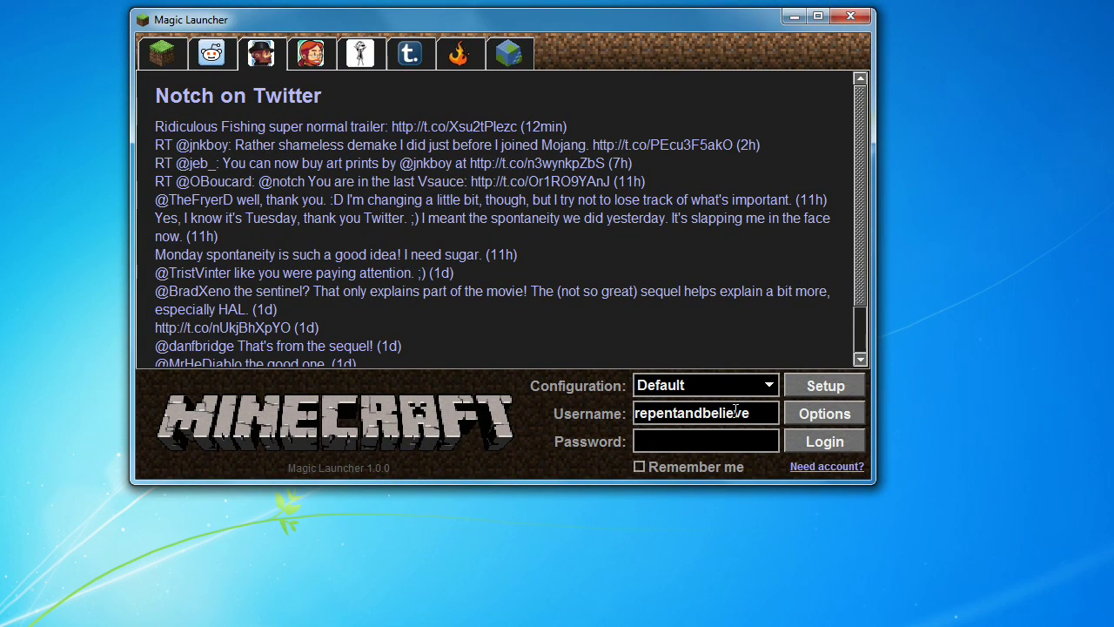
pyautogui.hotkey('ctrl', 'a')
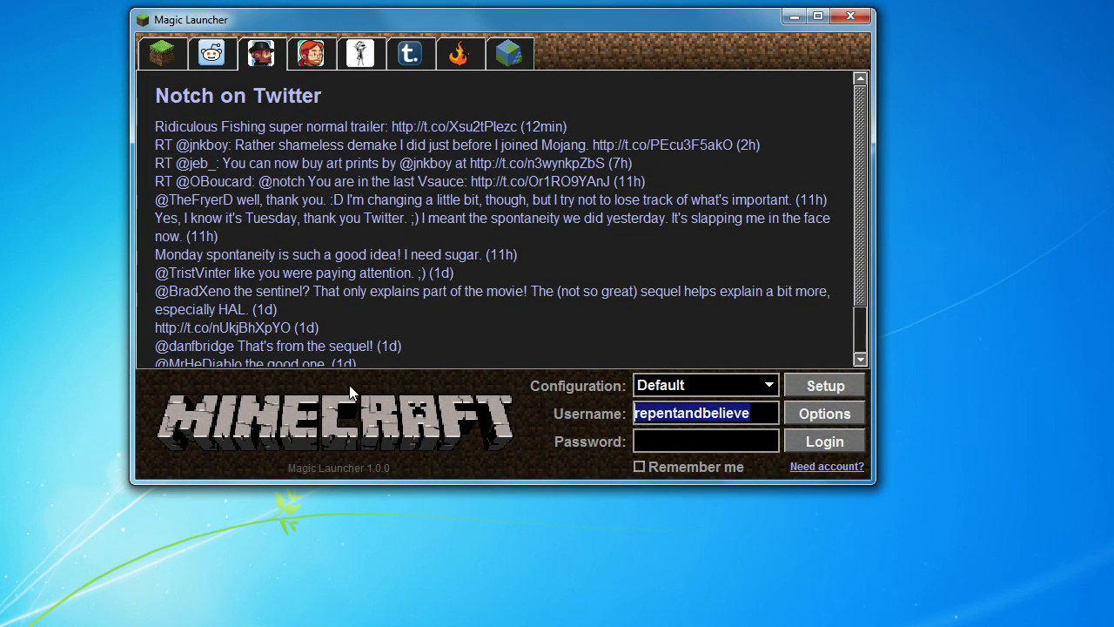
pyautogui.click(824, 387)
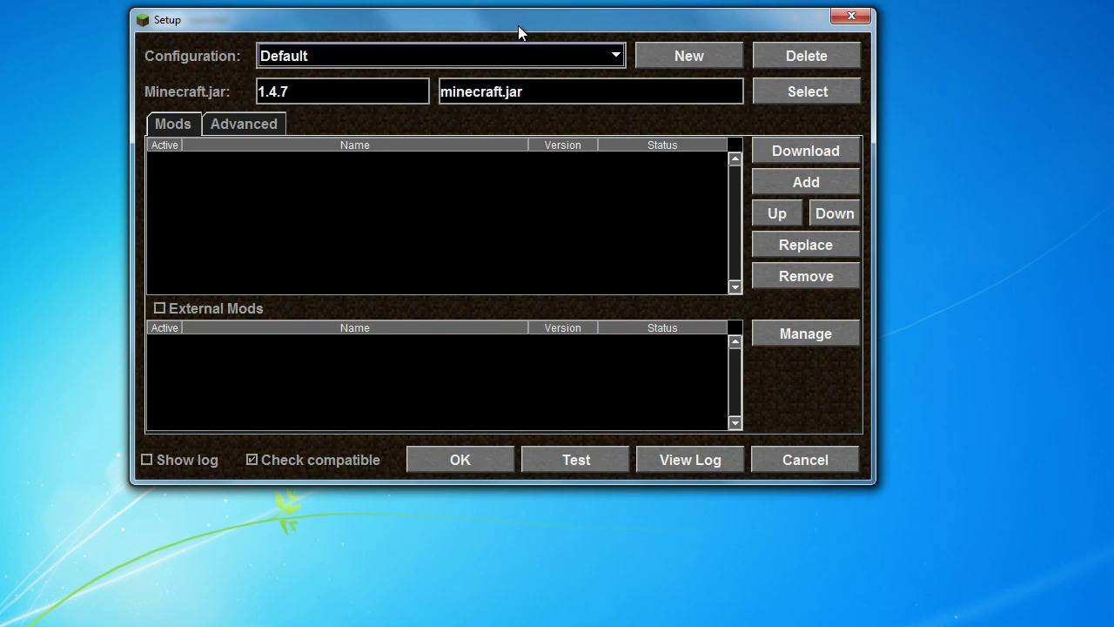
pyautogui.moveTo(523, 24); pyautogui.dragTo(463, 89)
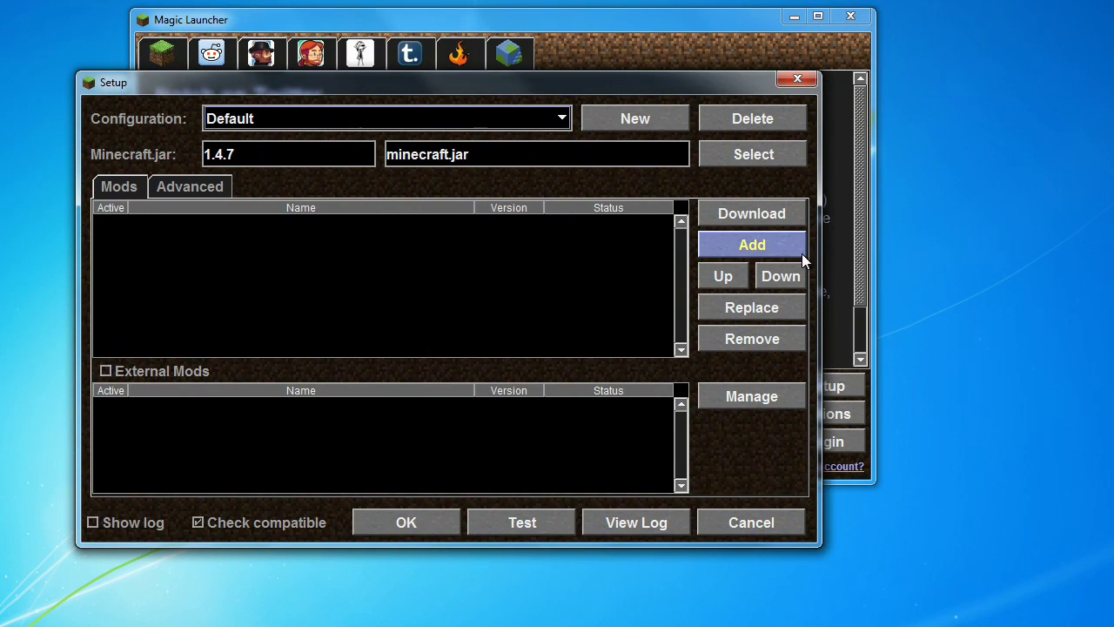
# Add OptiFine_1.4.6_HD_U_D5.zip and then ShadersMod-mc1.4.6-ofuD5-1.44.zip from the desktop to the configuration's mod list
pyautogui.click(761, 242)
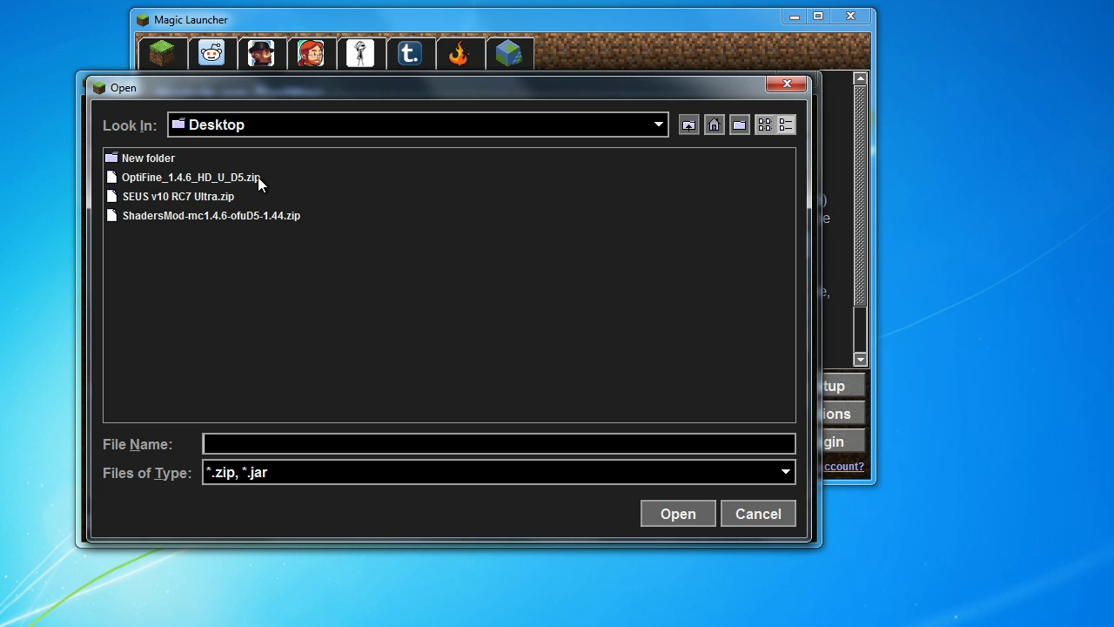
pyautogui.doubleClick(193, 178)
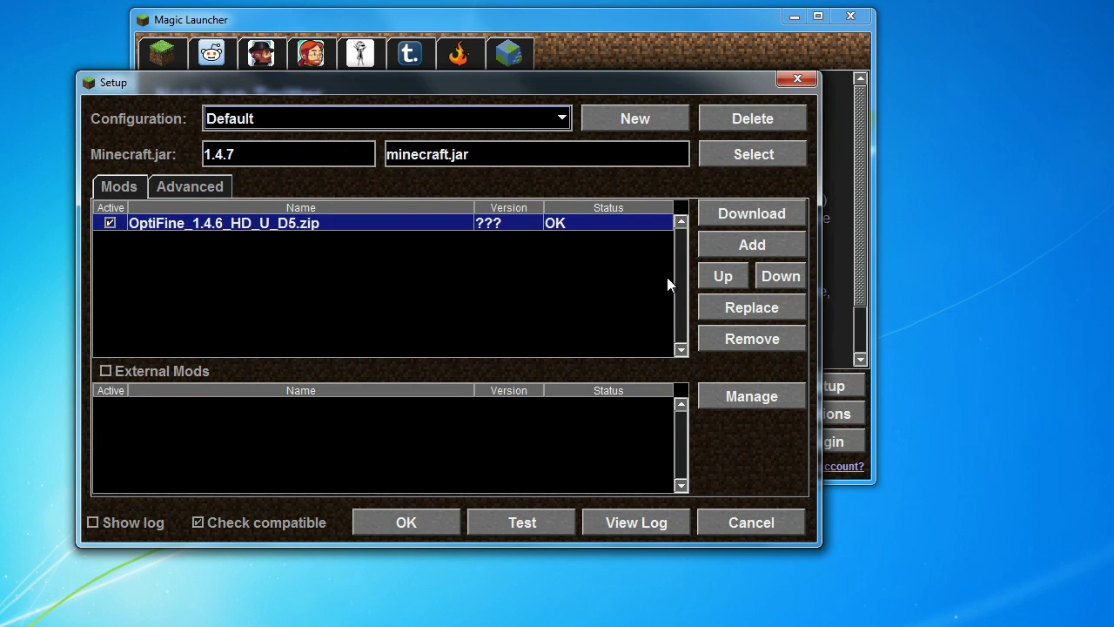
pyautogui.click(764, 248)
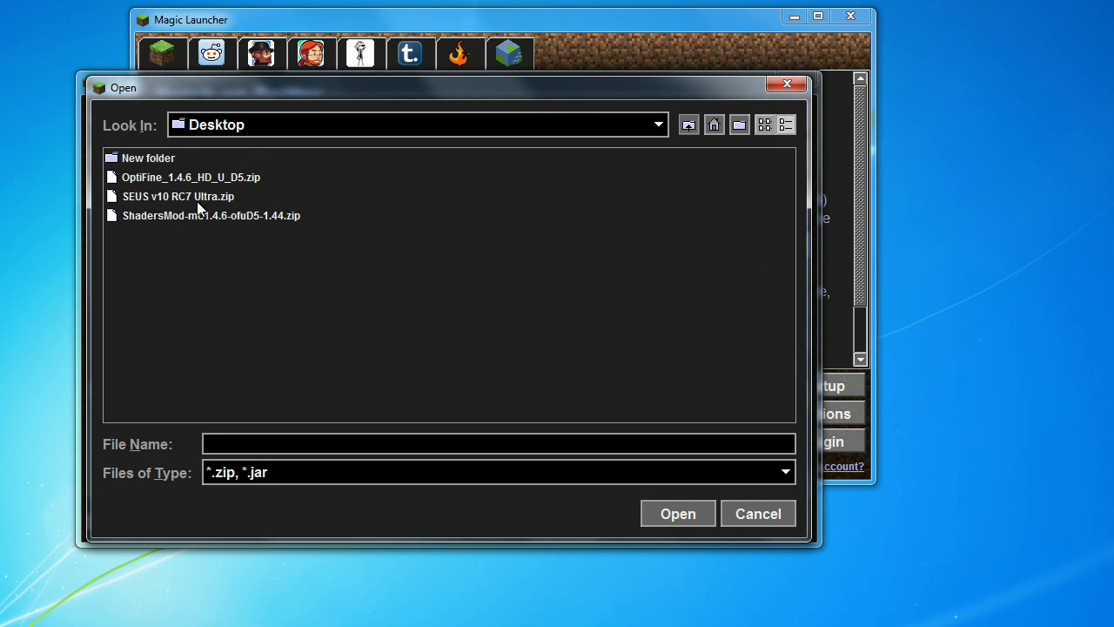
pyautogui.doubleClick(161, 217)
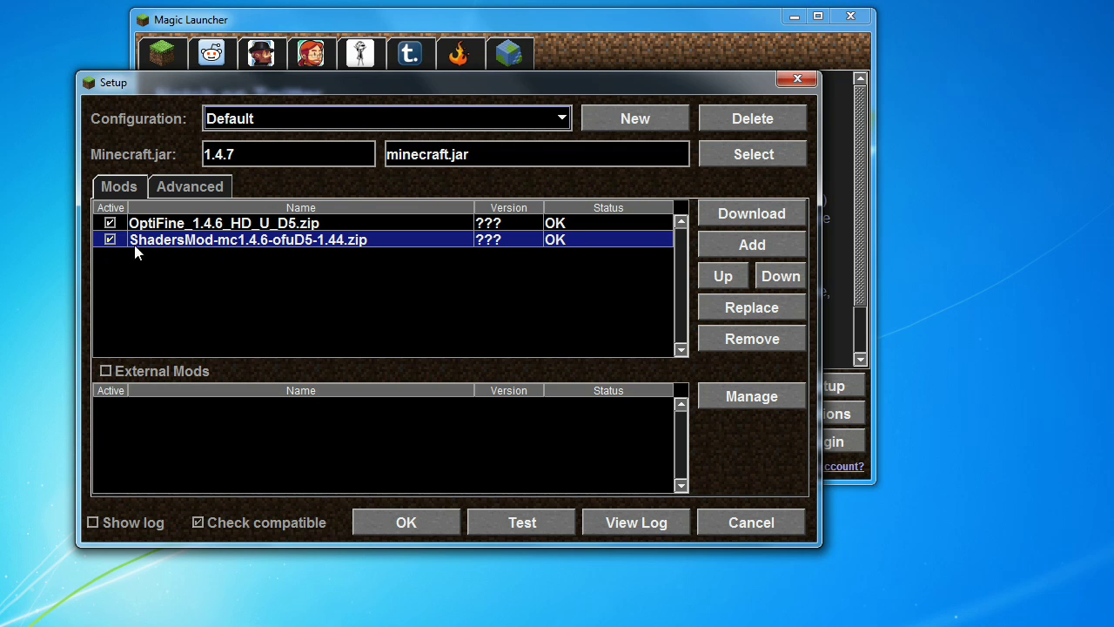
# Test-launch Minecraft with the added mods and open the Shaders settings in its options
pyautogui.click(514, 525)
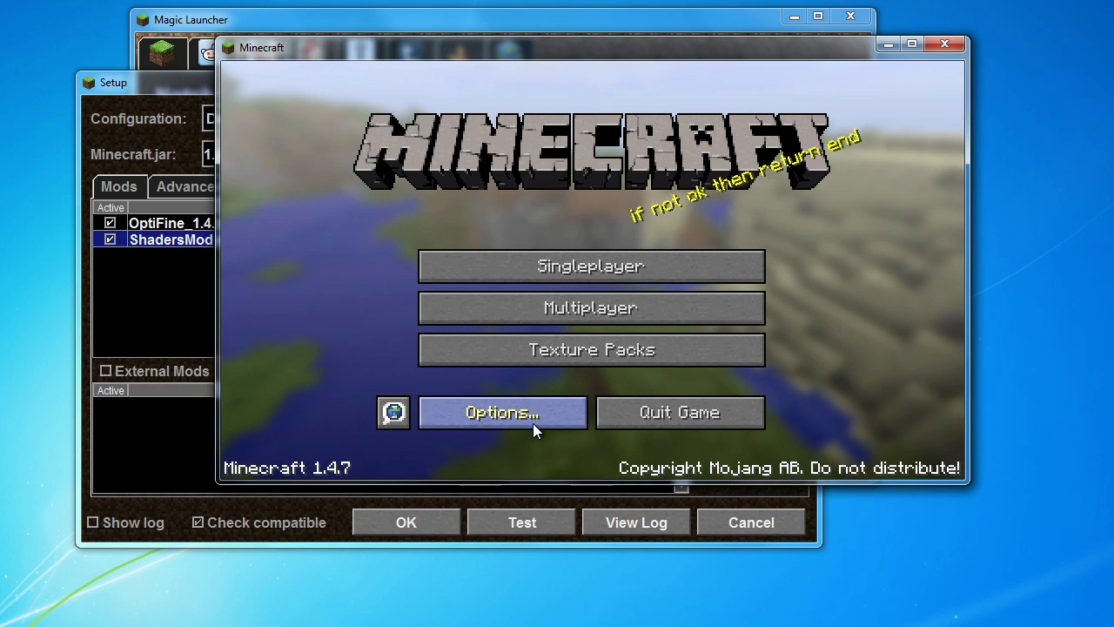
pyautogui.click(511, 410)
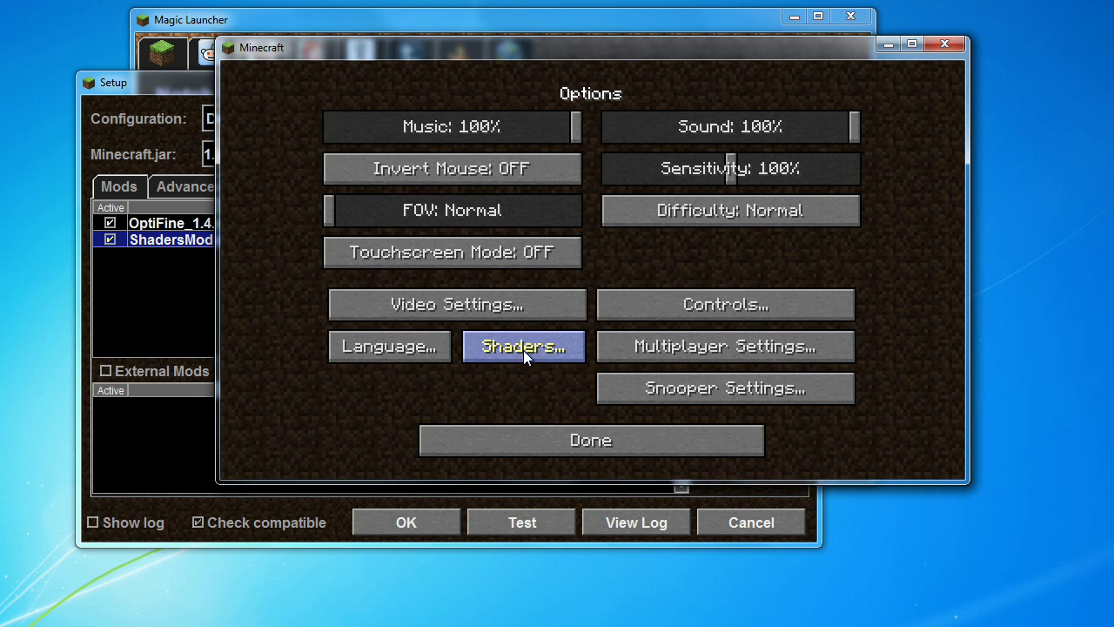
pyautogui.moveTo(478, 49); pyautogui.dragTo(371, 313)
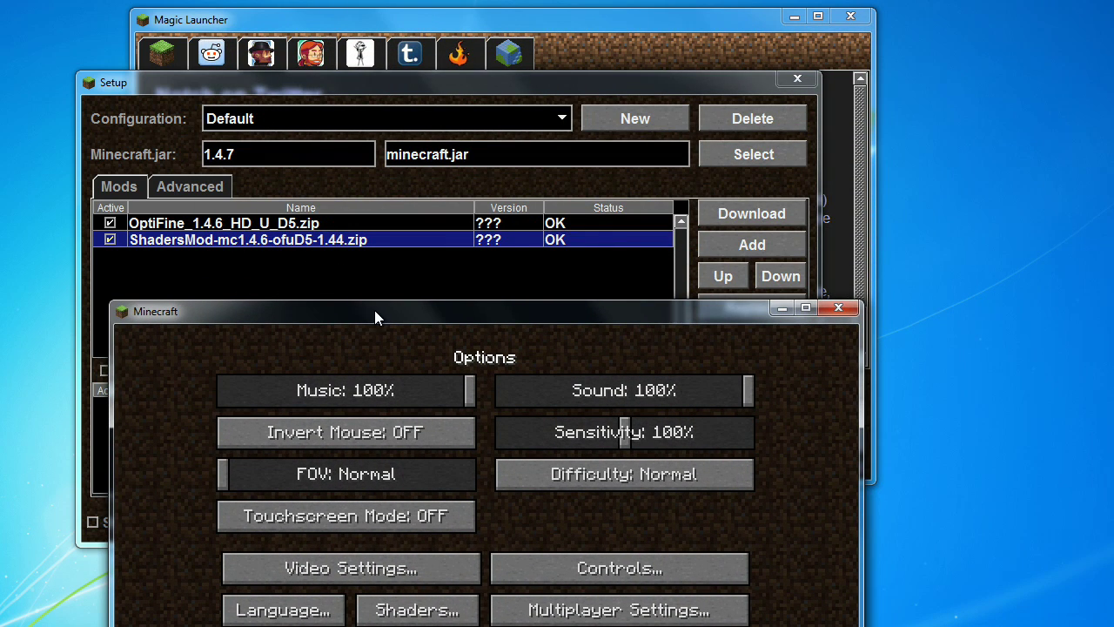
pyautogui.moveTo(374, 311); pyautogui.dragTo(381, 69)
pyautogui.click(419, 383)
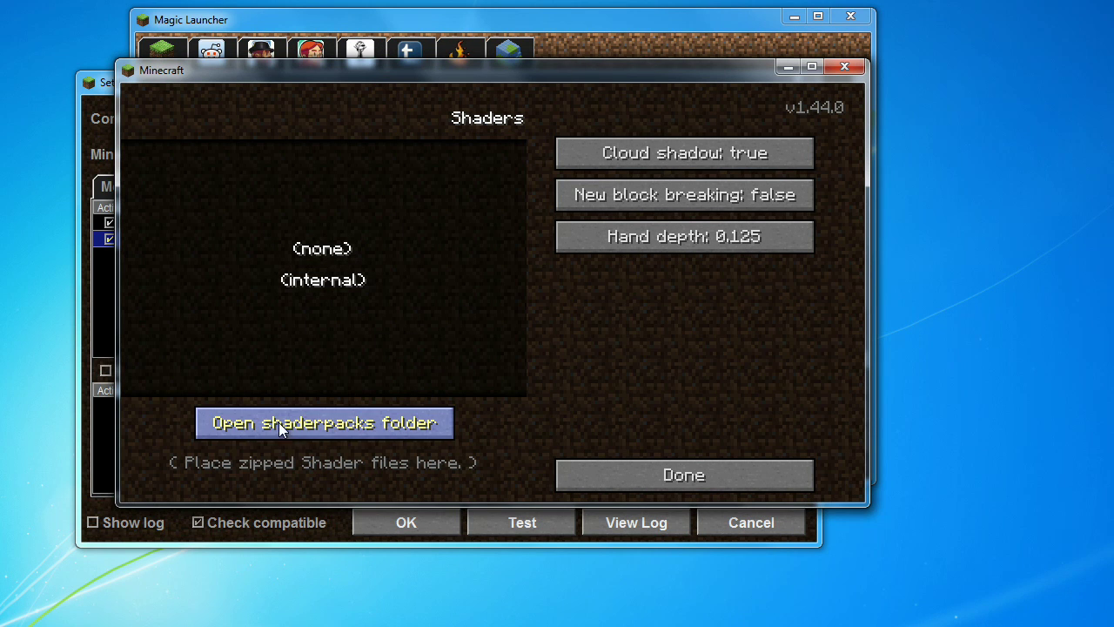
# Open the shaderpacks folder and move the SEUS v10 RC7 Ultra zip file from the desktop into it
pyautogui.click(303, 424)
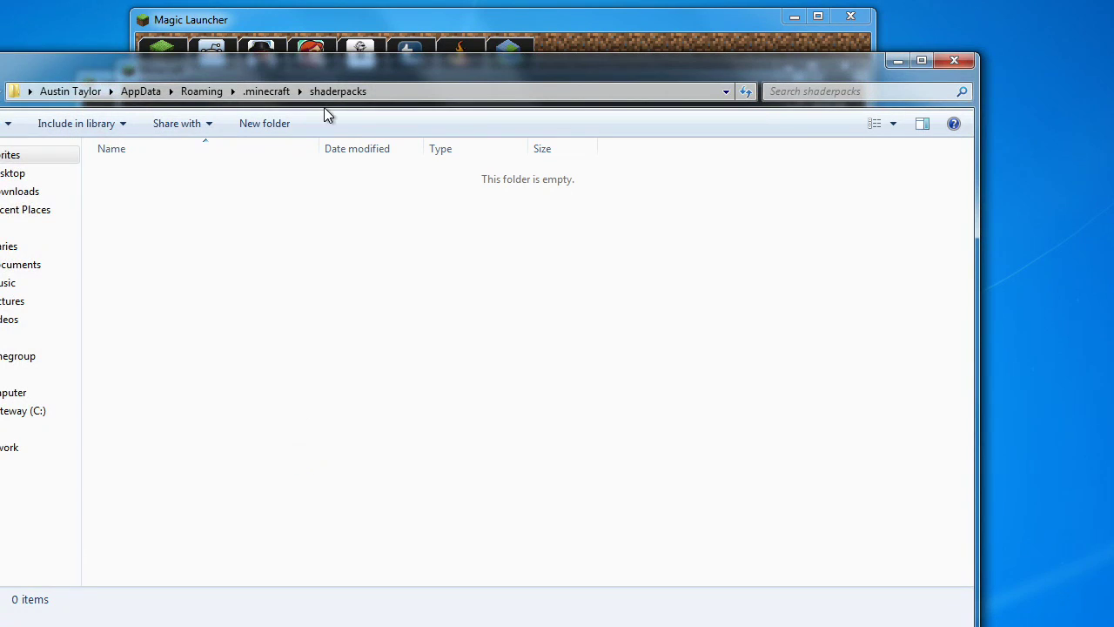
pyautogui.moveTo(332, 67); pyautogui.dragTo(500, 241)
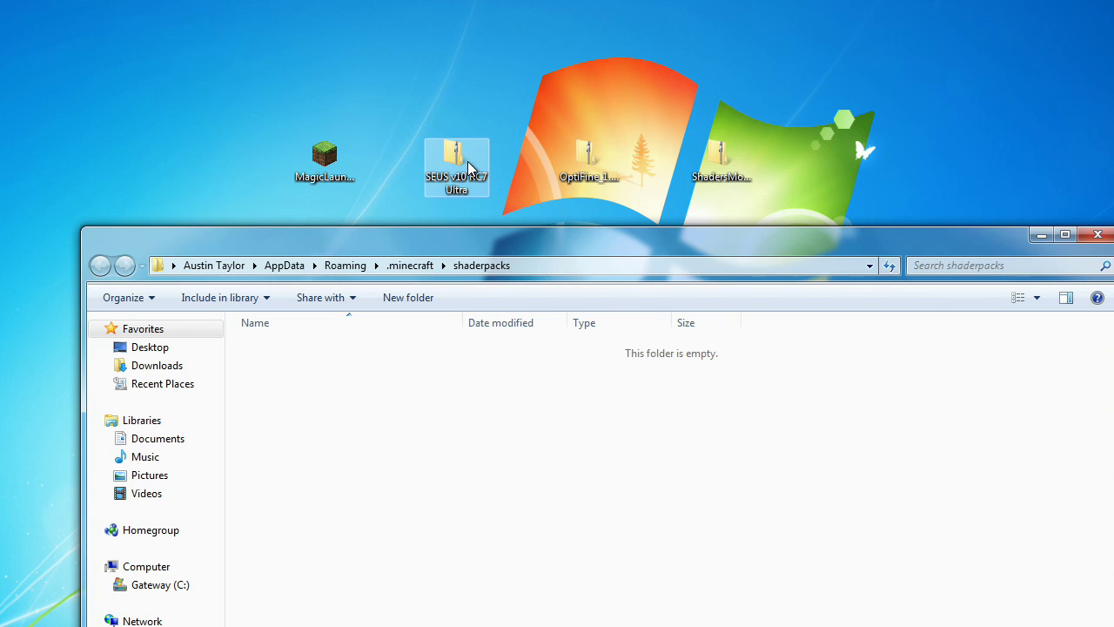
pyautogui.click(426, 141)
pyautogui.moveTo(444, 148); pyautogui.dragTo(535, 519)
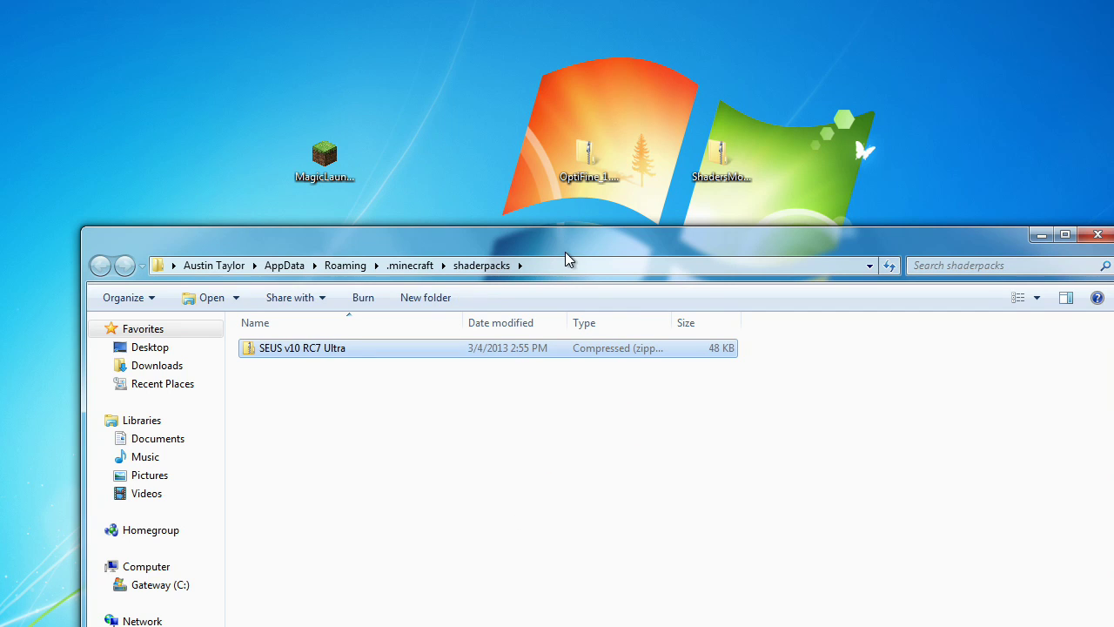
pyautogui.moveTo(565, 251); pyautogui.dragTo(572, 0)
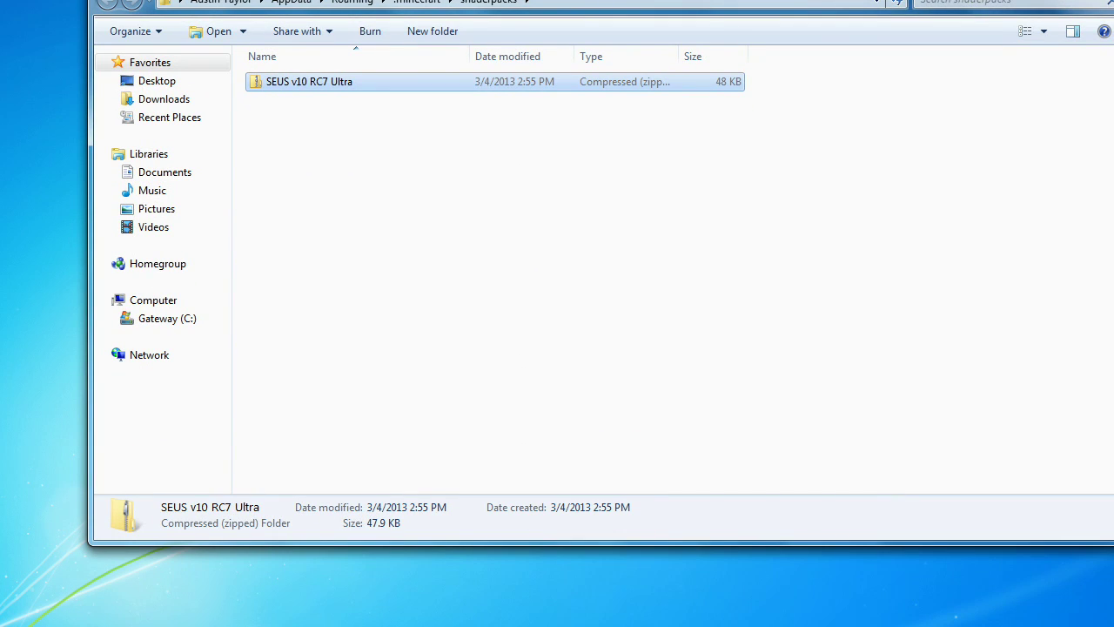
# Switch back to Minecraft, choose SEUS v10 RC7 Ultra.zip as the shader pack and return to the title screen
pyautogui.hotkey('alt', 'Tab')
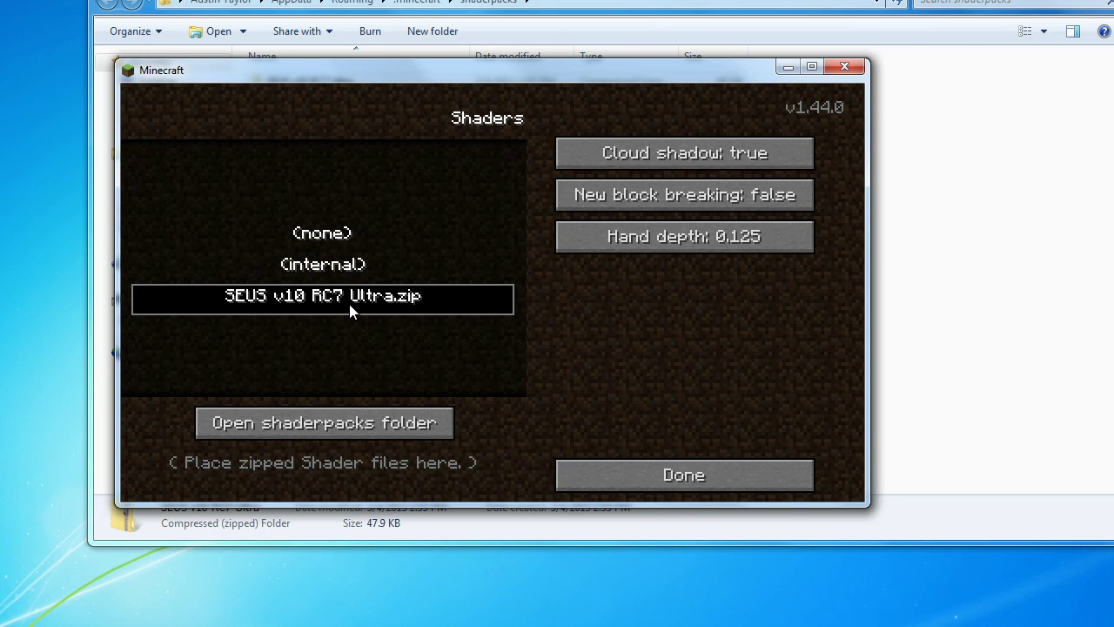
pyautogui.click(613, 472)
pyautogui.click(471, 466)
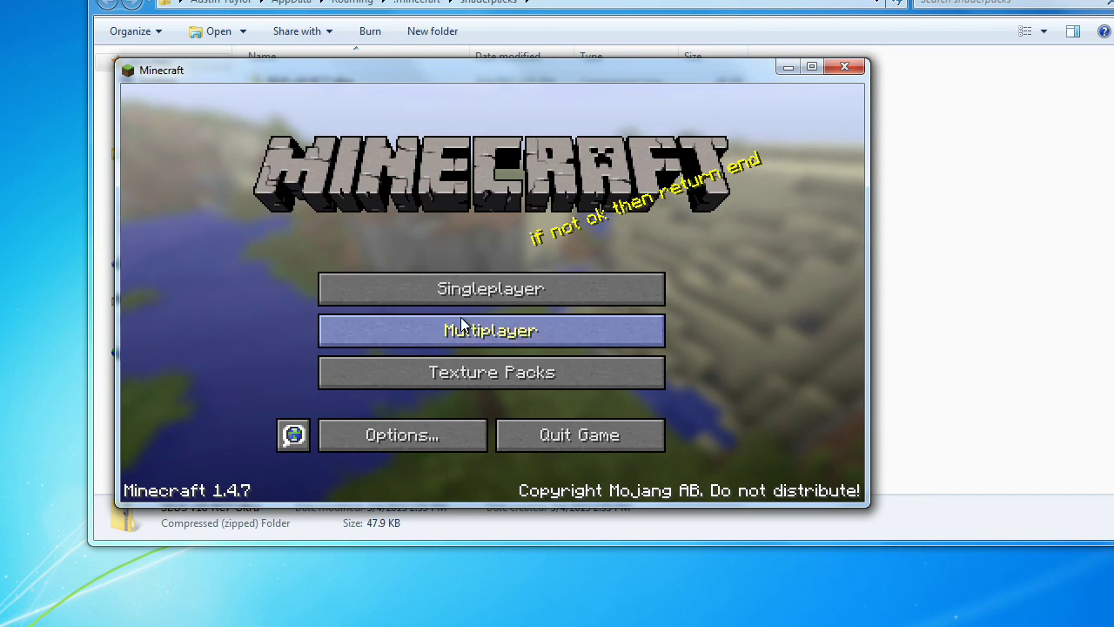
# Delete the existing single-player world named New World and create a new world with the default settings
pyautogui.click(463, 301)
pyautogui.click(377, 262)
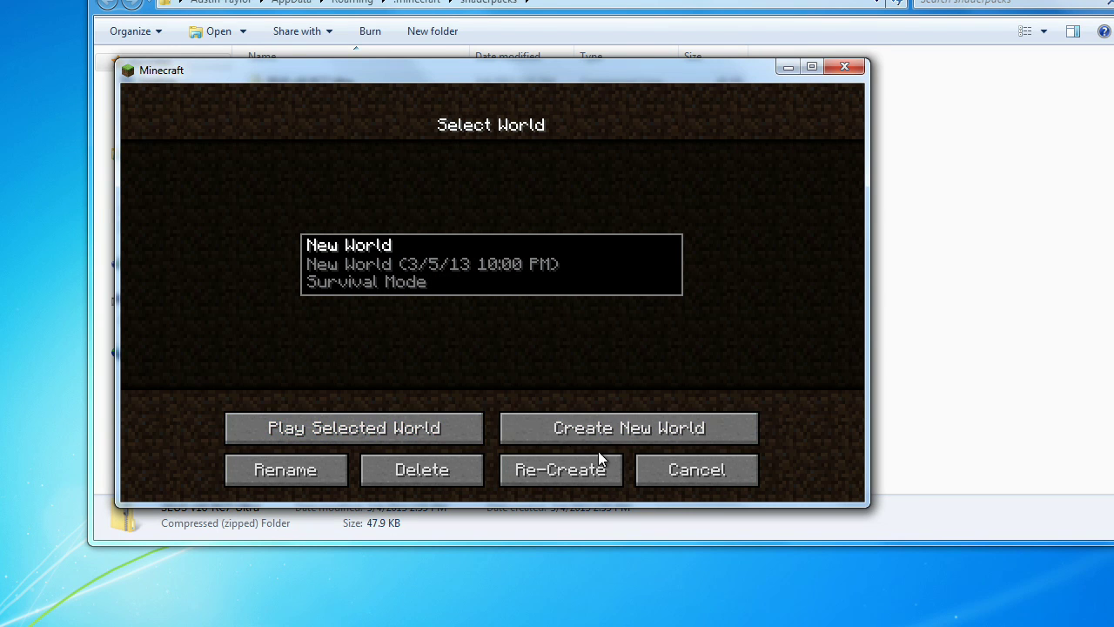
pyautogui.click(409, 470)
pyautogui.click(419, 347)
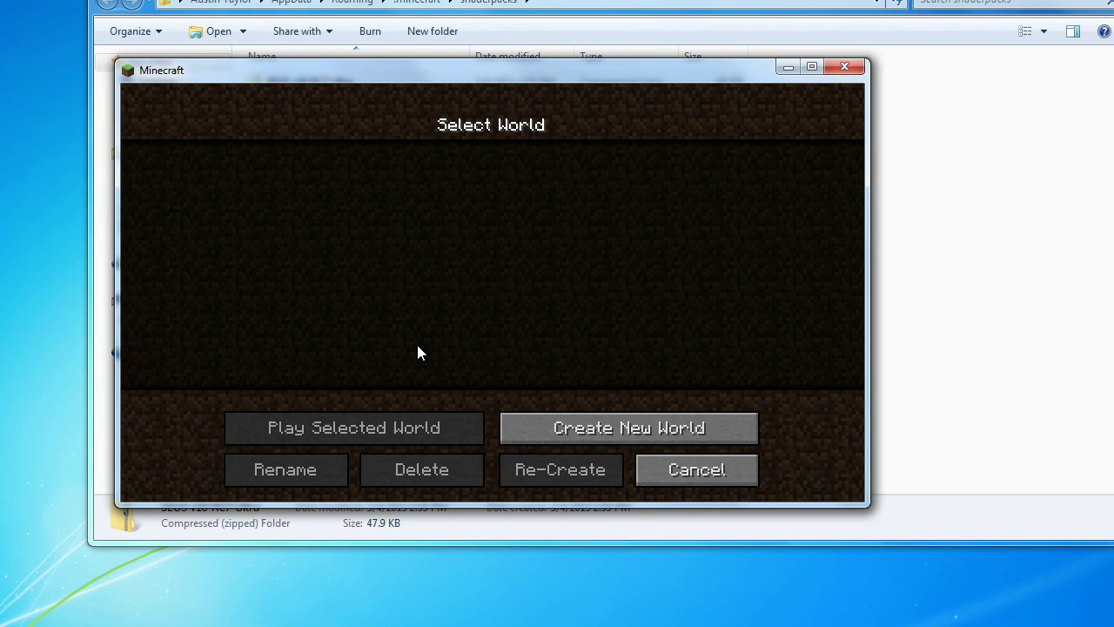
pyautogui.click(584, 427)
pyautogui.click(430, 458)
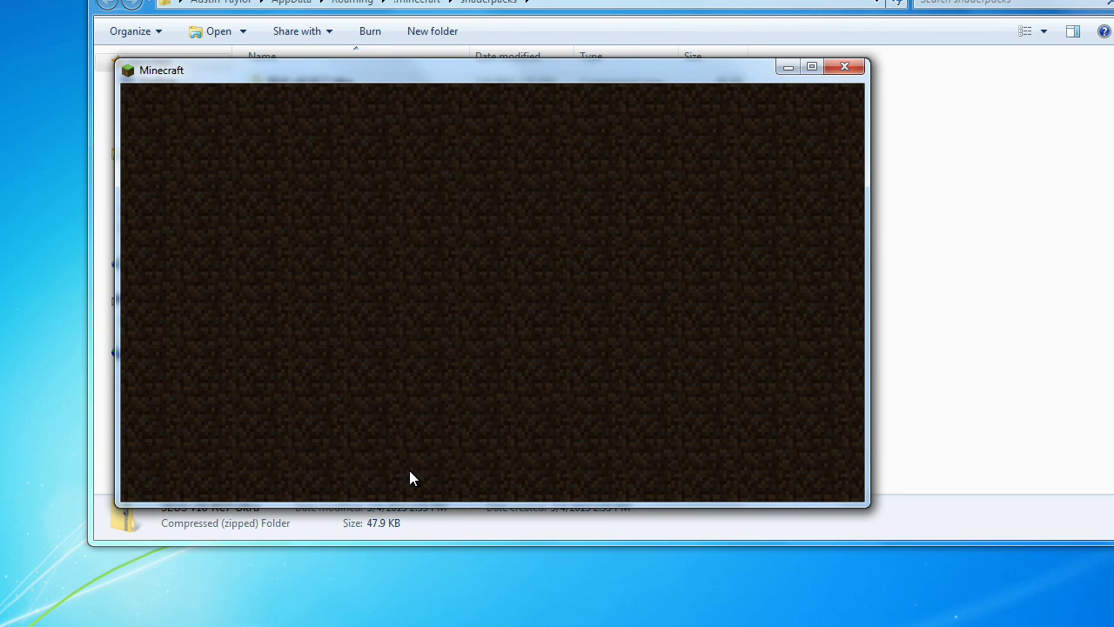